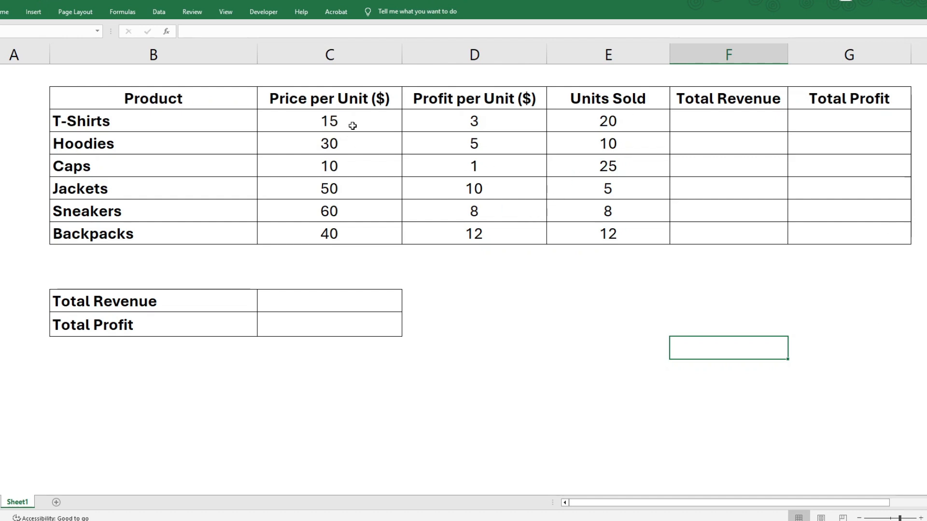
# - Calculate T-Shirts' total revenue in F3 with =C3*E3 and fill the formula down to Backpacks in F8
pyautogui.click(725, 116)
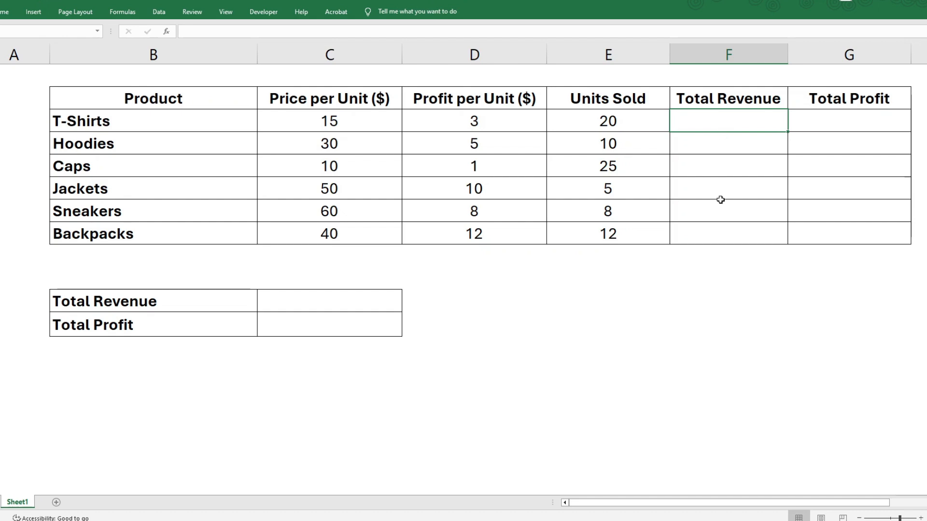
pyautogui.write('=')
pyautogui.click(334, 124)
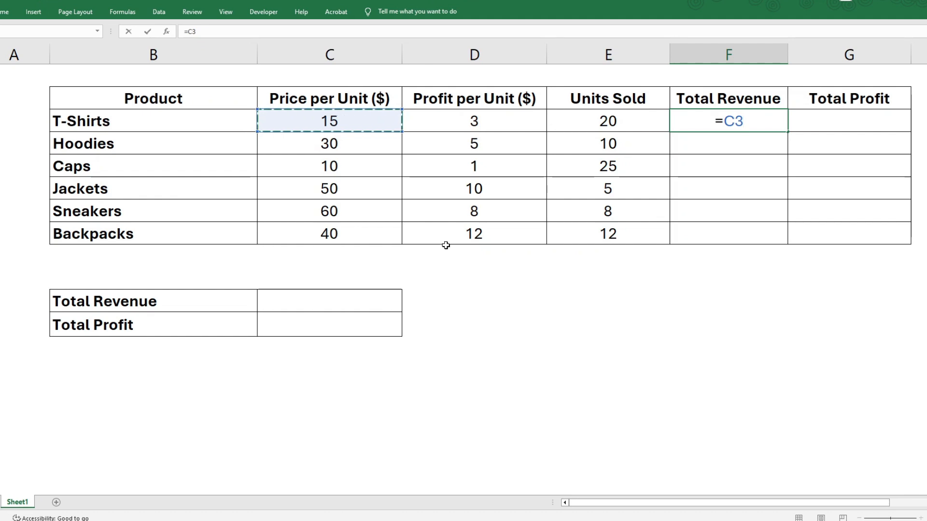
pyautogui.write('*')
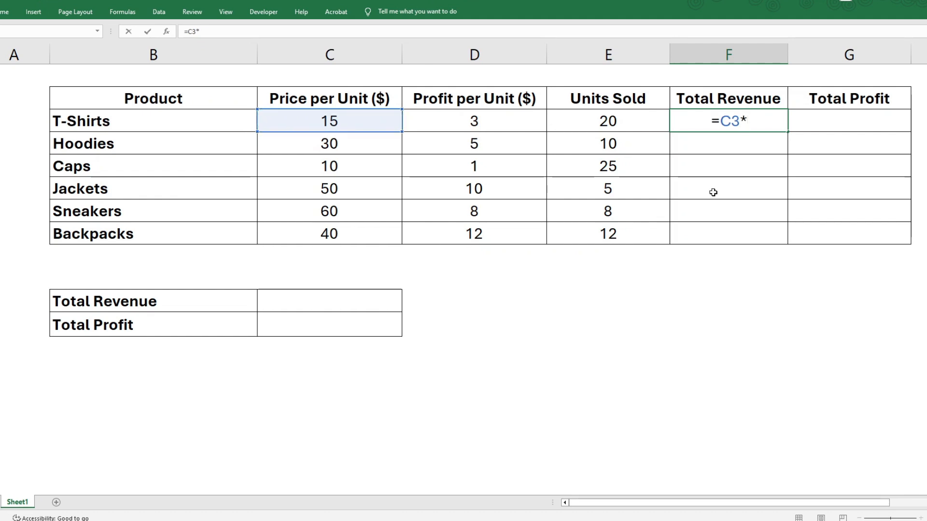
pyautogui.click(619, 121)
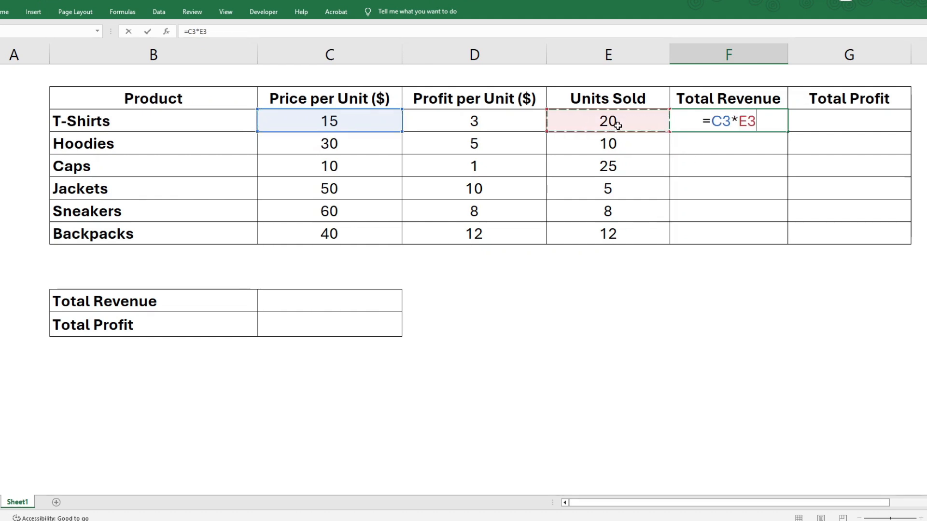
pyautogui.press('Return')
pyautogui.click(753, 120)
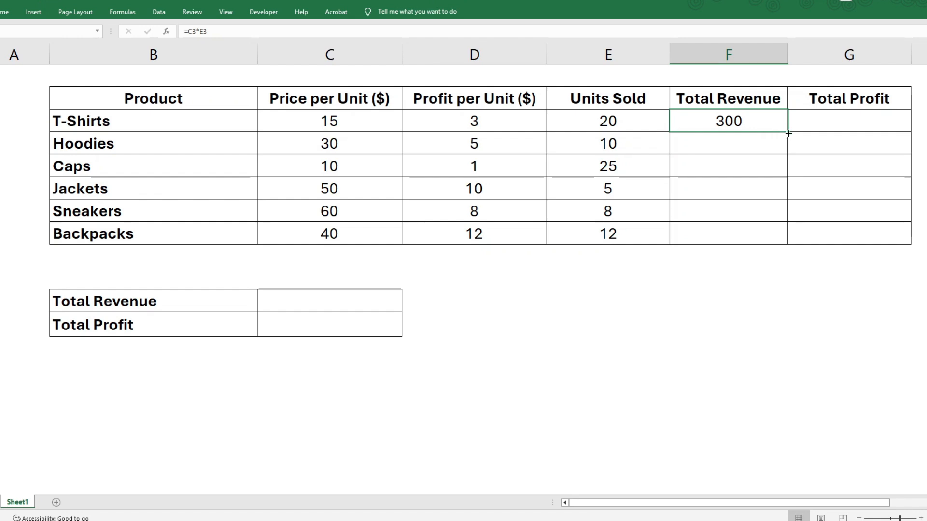
pyautogui.moveTo(788, 133); pyautogui.dragTo(772, 241)
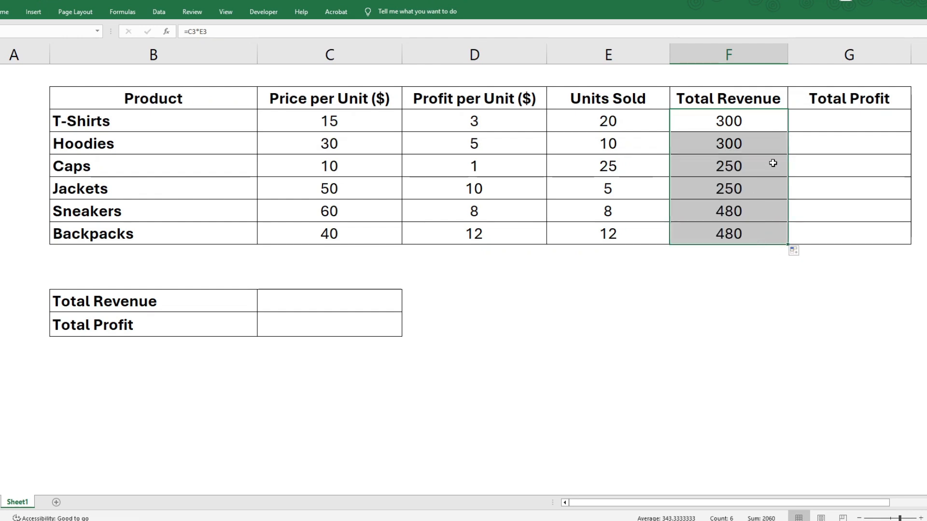
# - Calculate T-Shirts' total profit in G3 with =D3*E3 and fill the formula down to Backpacks in G8
pyautogui.click(853, 119)
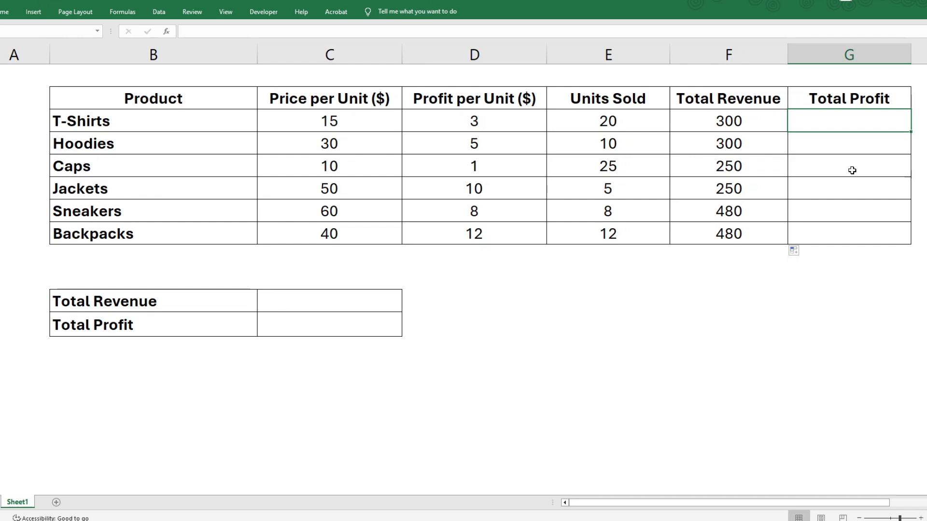
pyautogui.write('=')
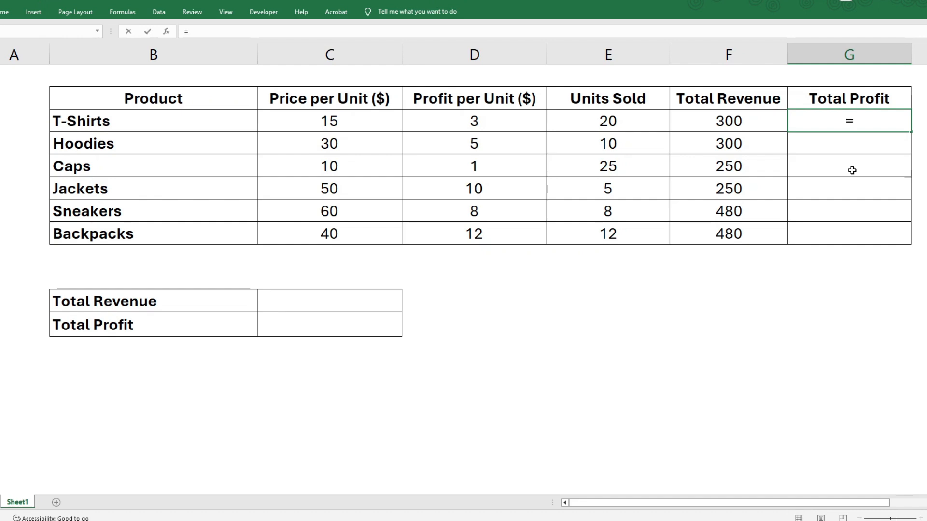
pyautogui.click(492, 122)
pyautogui.write('*')
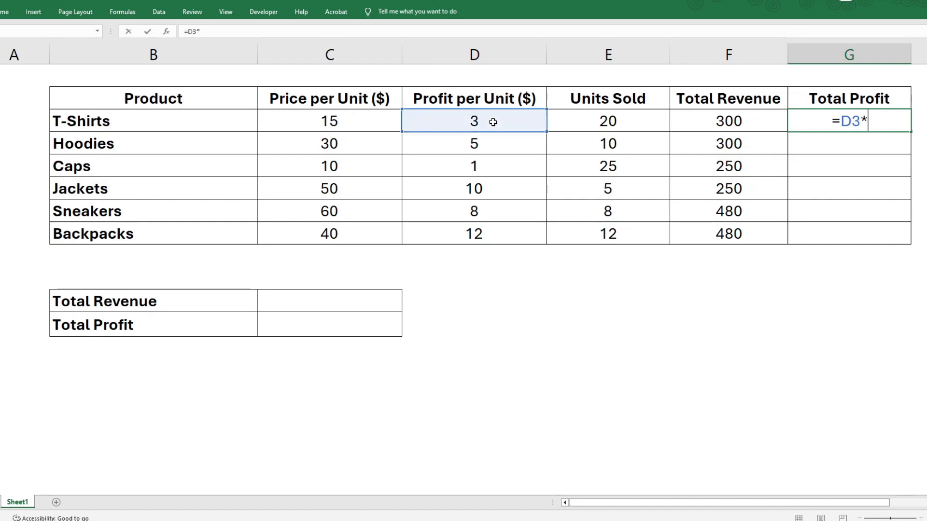
pyautogui.click(592, 127)
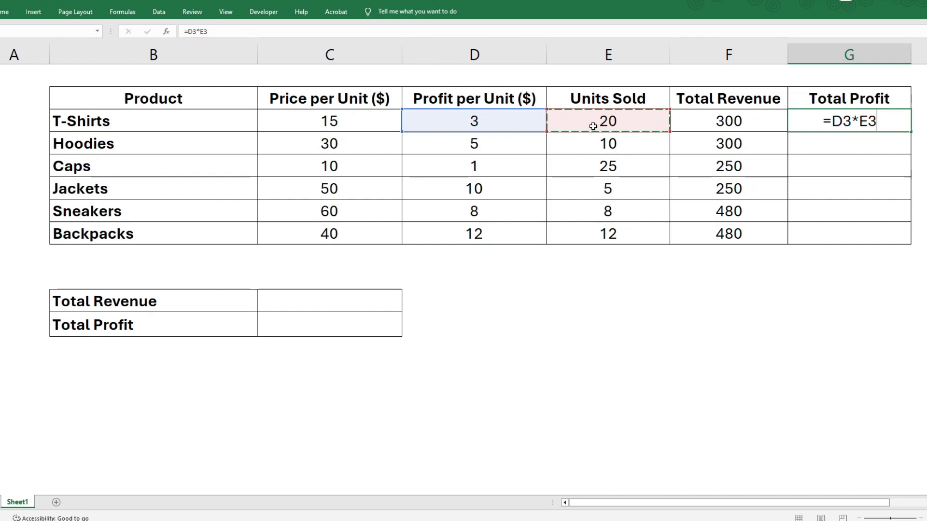
pyautogui.press('Return')
pyautogui.click(899, 130)
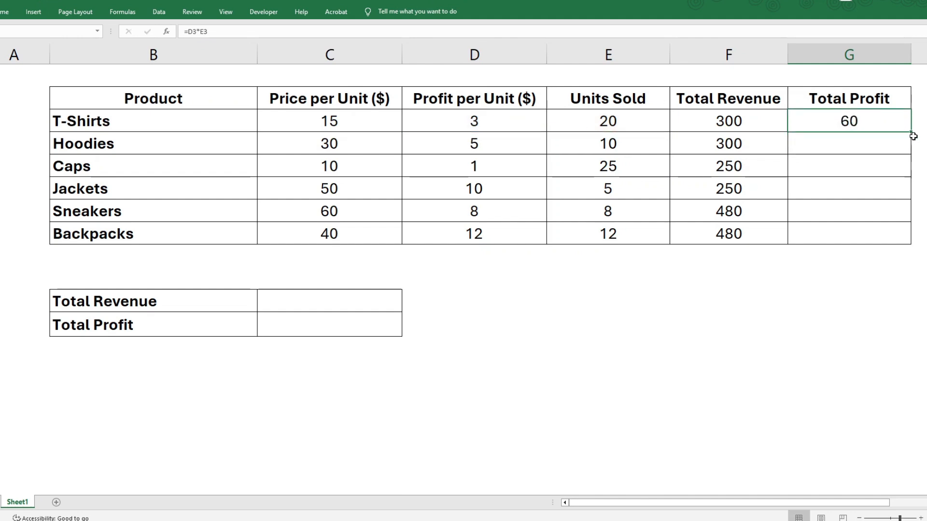
pyautogui.moveTo(911, 131); pyautogui.dragTo(900, 243)
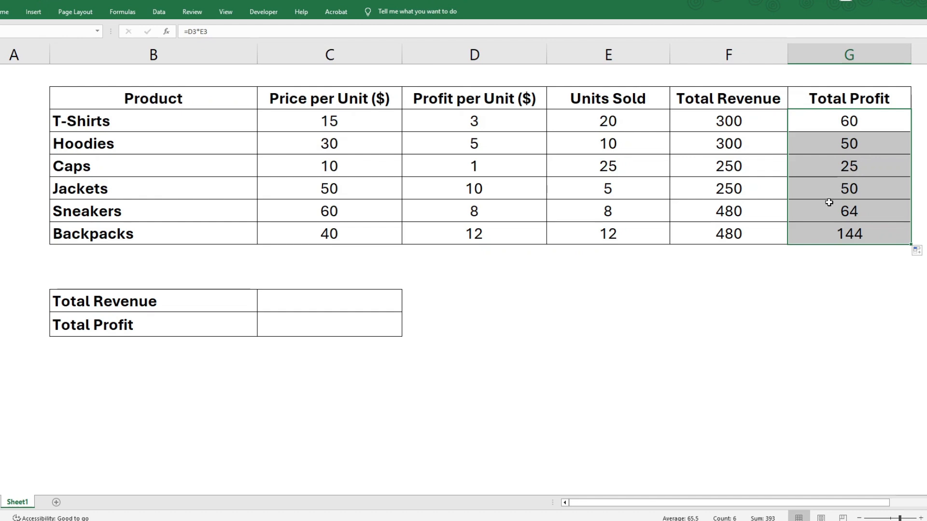
# - Total the revenue column below the table in F9 with =SUM(F3:F8) and copy the formula across to G9 for profit
pyautogui.click(739, 250)
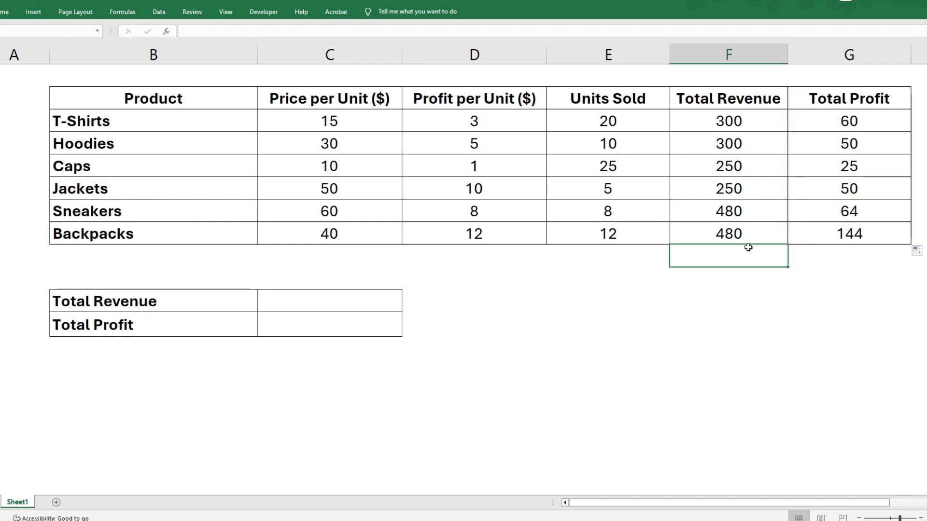
pyautogui.write('=sum(')
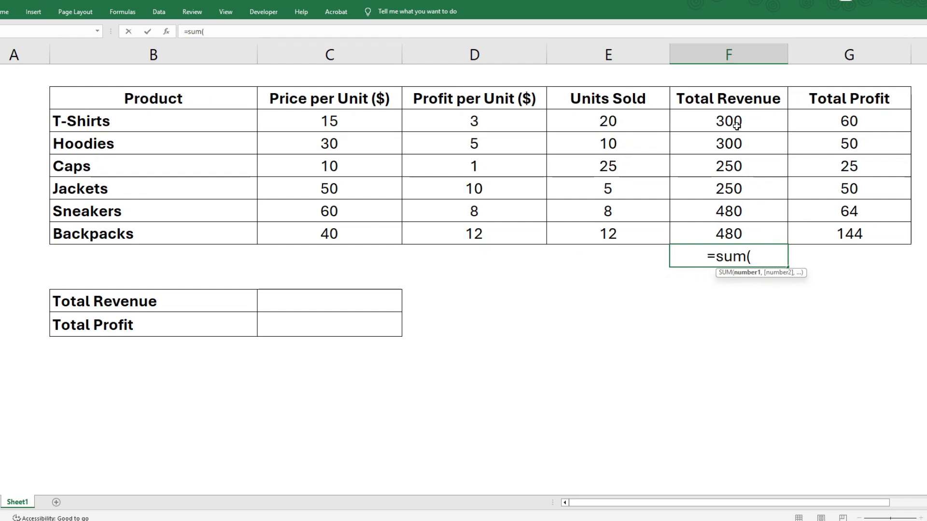
pyautogui.moveTo(738, 122); pyautogui.dragTo(734, 236)
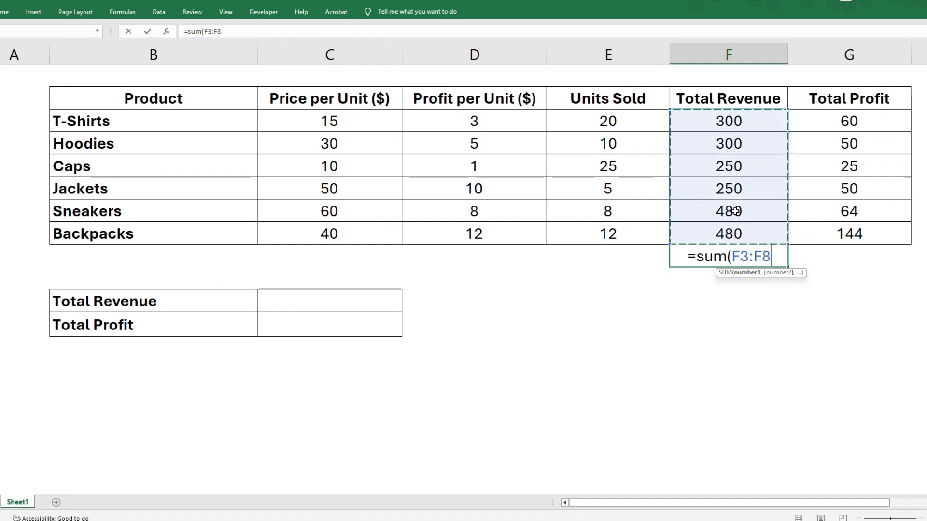
pyautogui.write(')')
pyautogui.press('Return')
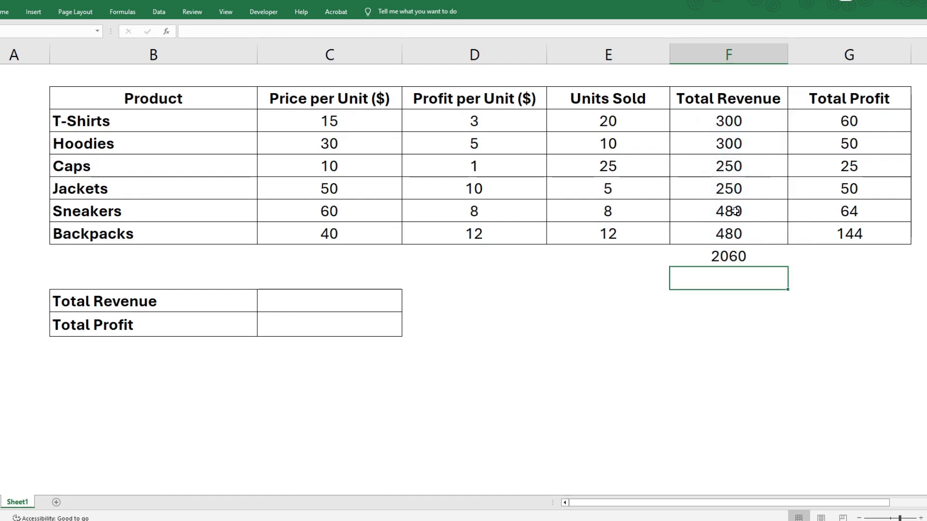
pyautogui.click(724, 258)
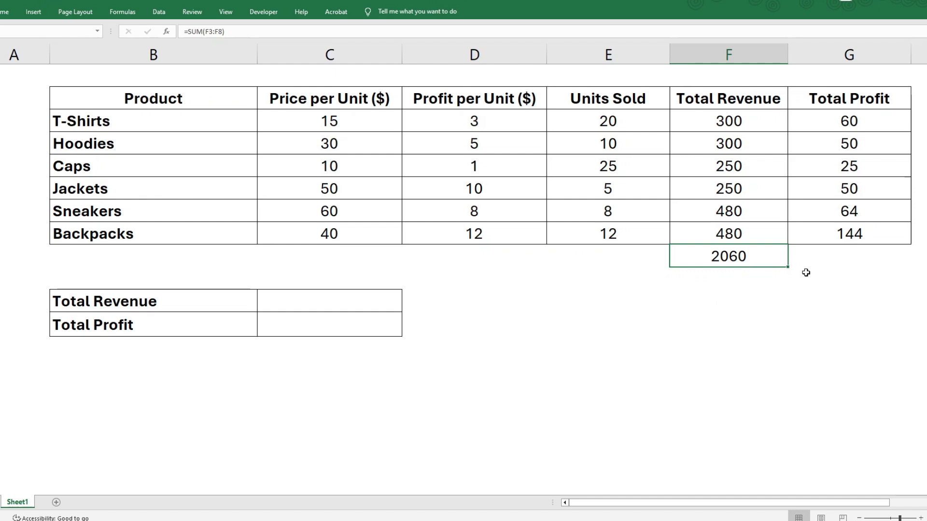
pyautogui.moveTo(787, 268); pyautogui.dragTo(861, 267)
pyautogui.click(852, 271)
pyautogui.click(850, 261)
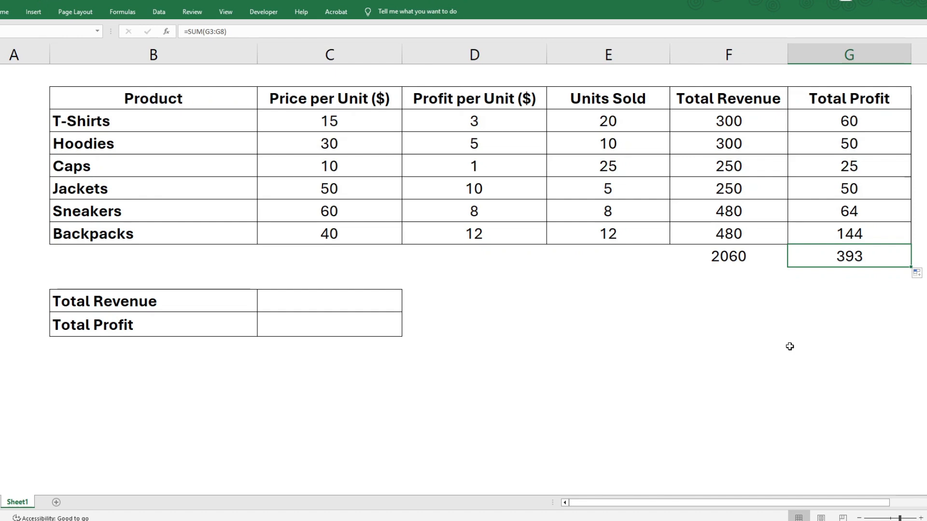
# - Compute Total Revenue in the summary table with =SUMPRODUCT(C3:C8,E3:E8), using the price per unit and units sold ranges
pyautogui.click(309, 306)
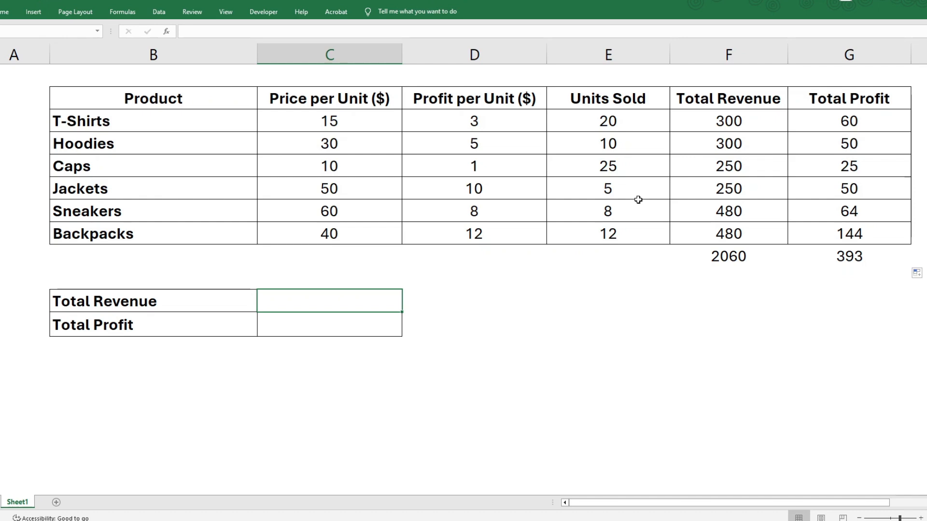
pyautogui.write('=sum')
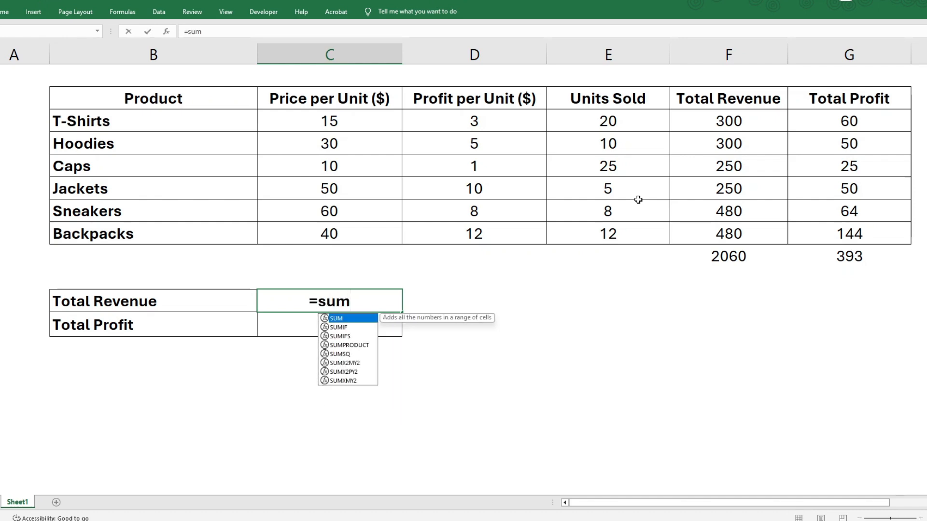
pyautogui.write('pro')
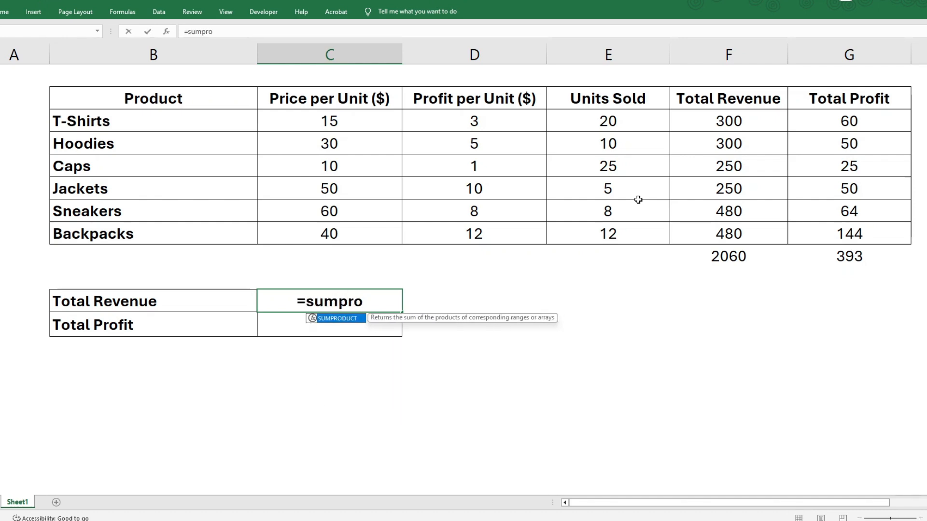
pyautogui.doubleClick(341, 318)
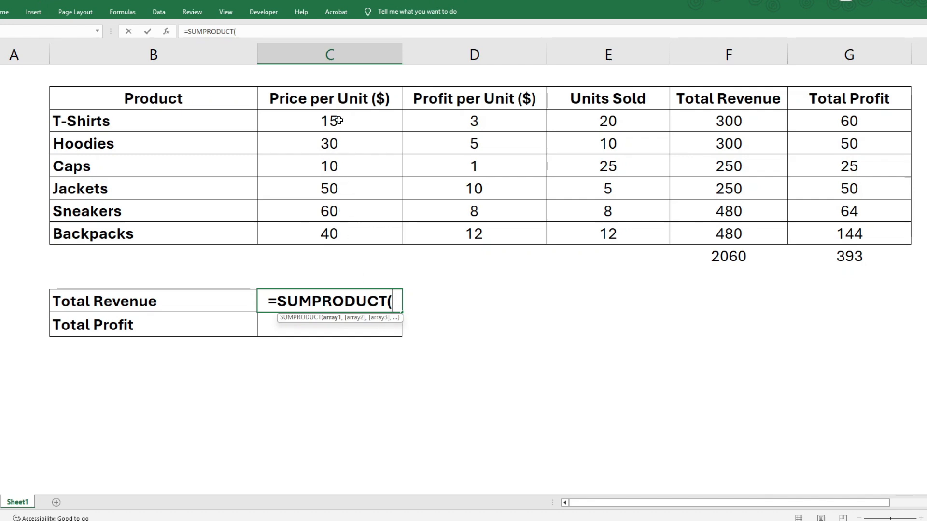
pyautogui.moveTo(339, 121); pyautogui.dragTo(339, 231)
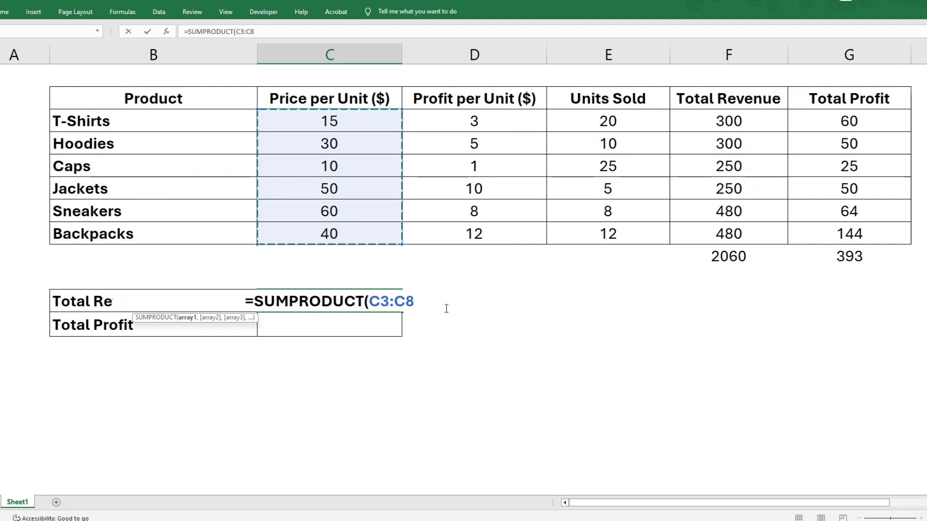
pyautogui.write(',')
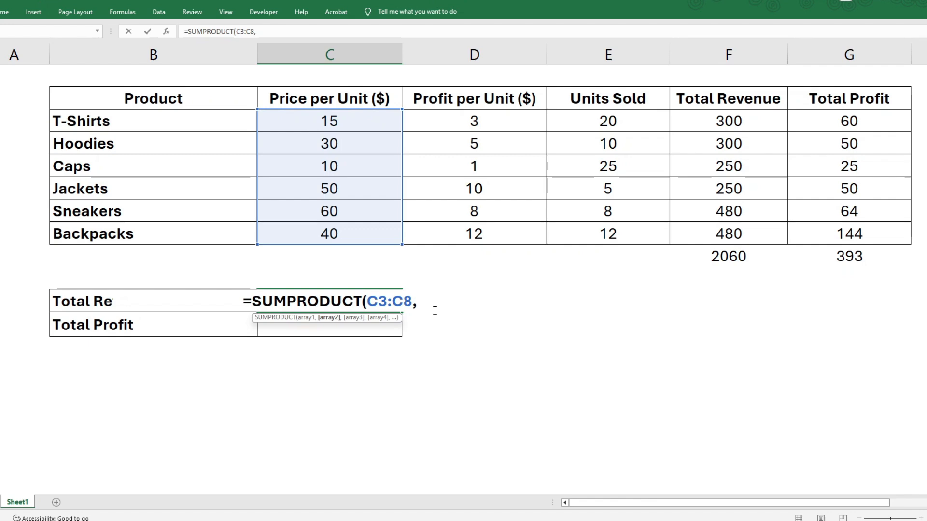
pyautogui.moveTo(583, 118); pyautogui.dragTo(587, 243)
pyautogui.write(')')
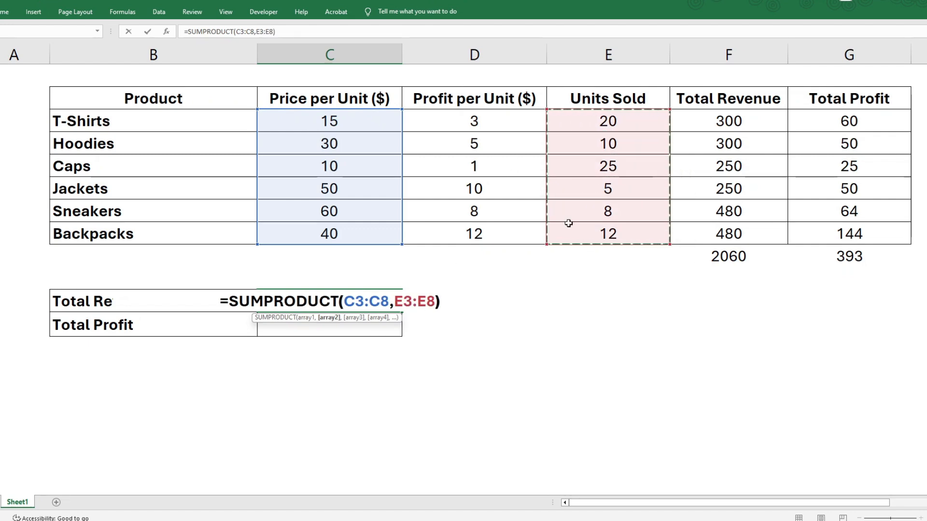
pyautogui.press('Return')
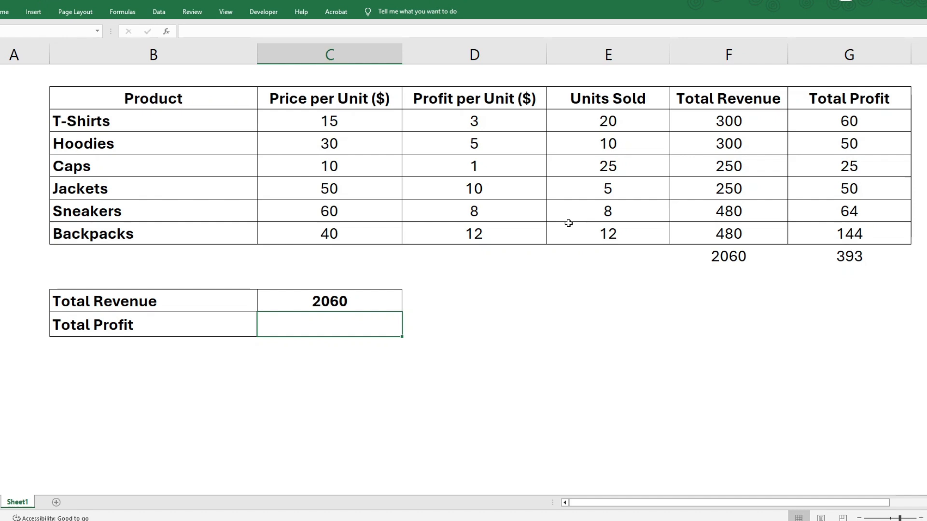
pyautogui.click(345, 304)
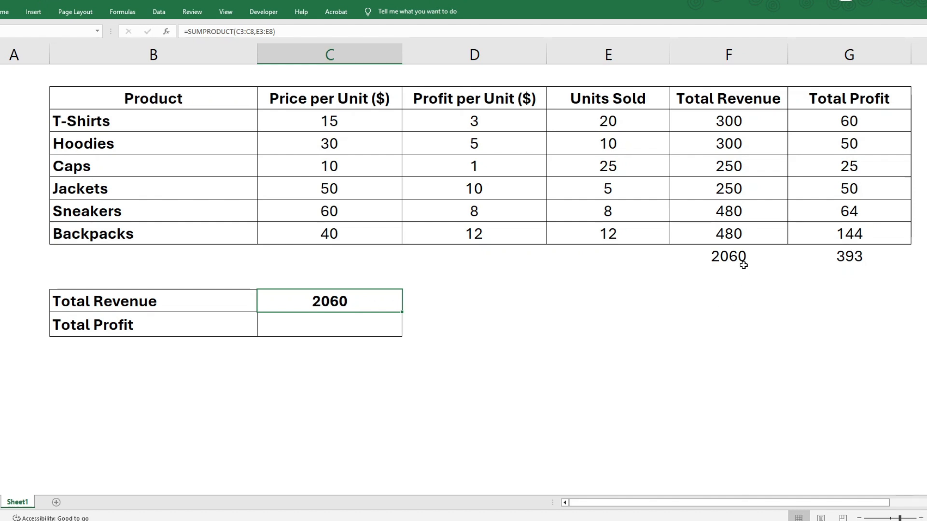
# - Compute Total Profit in the summary table with =SUMPRODUCT(D3:D8,E3:E8), using the profit per unit and units sold ranges
pyautogui.click(370, 329)
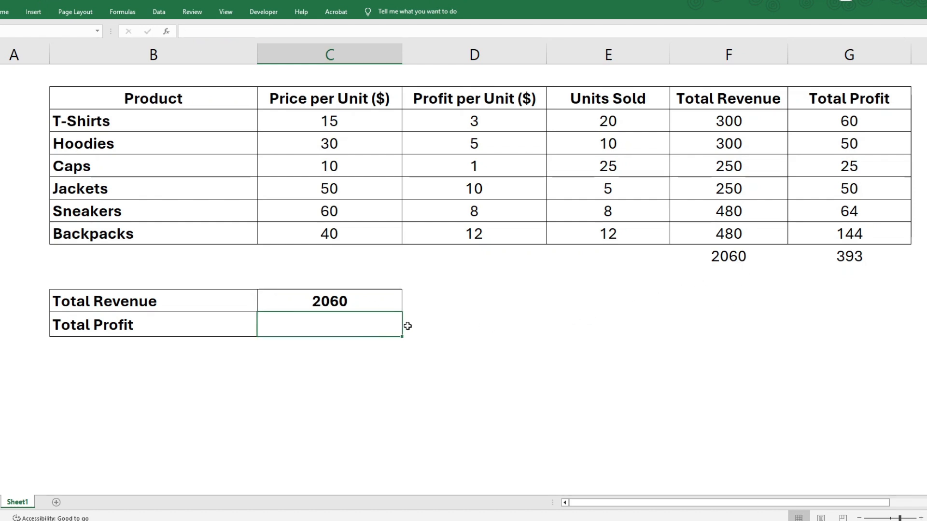
pyautogui.write('=su')
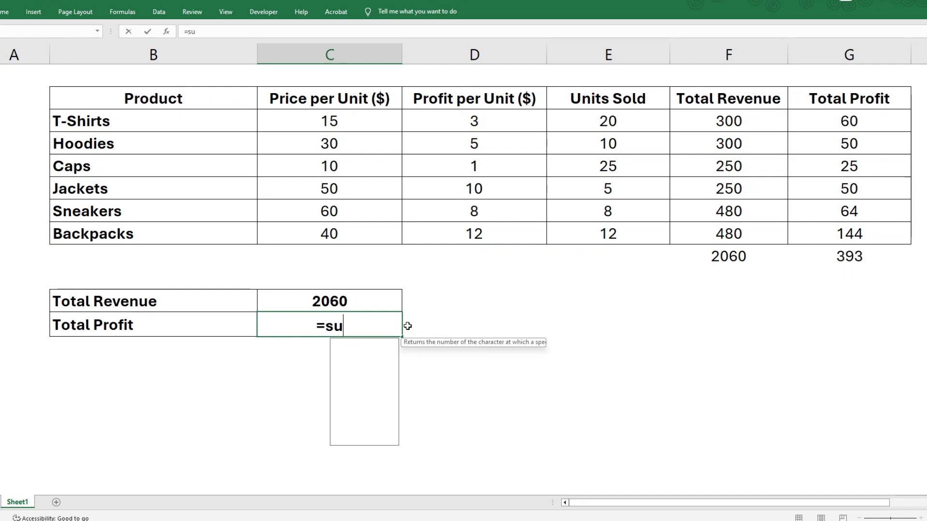
pyautogui.write('mprodu')
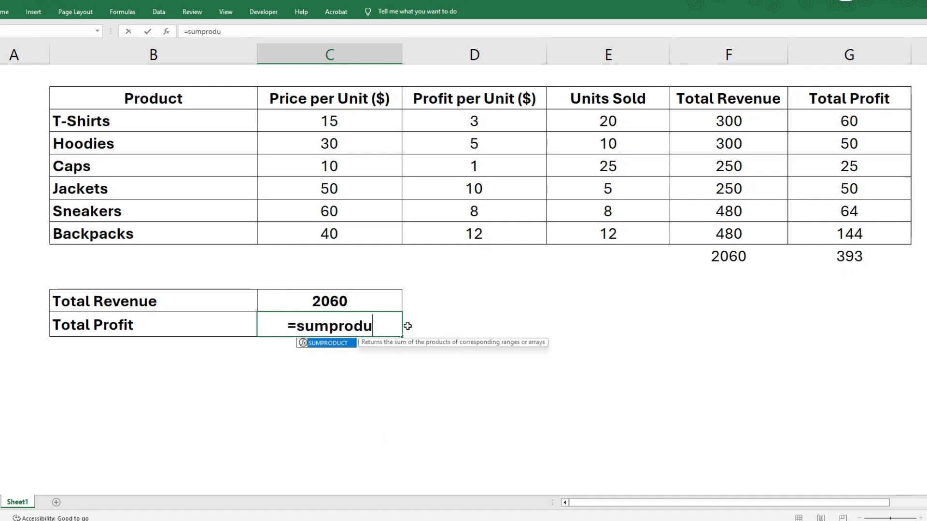
pyautogui.doubleClick(334, 344)
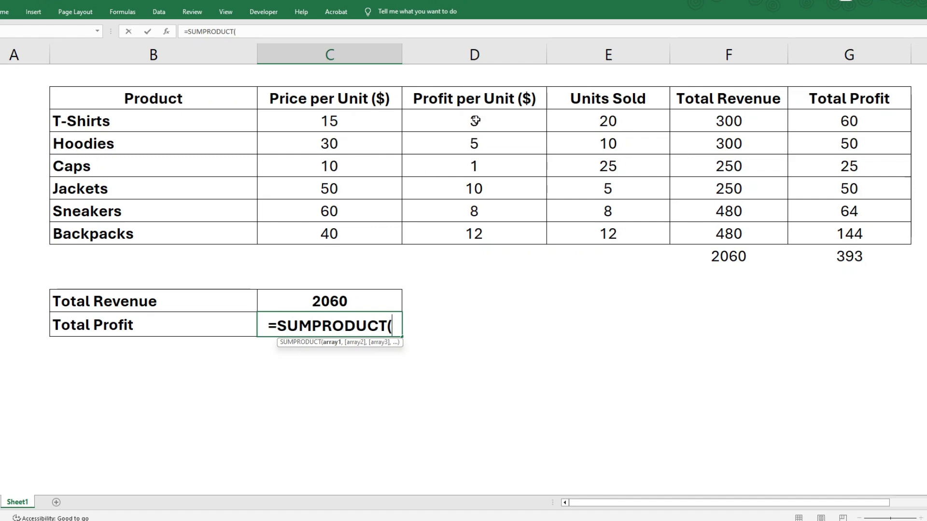
pyautogui.moveTo(475, 121); pyautogui.dragTo(465, 227)
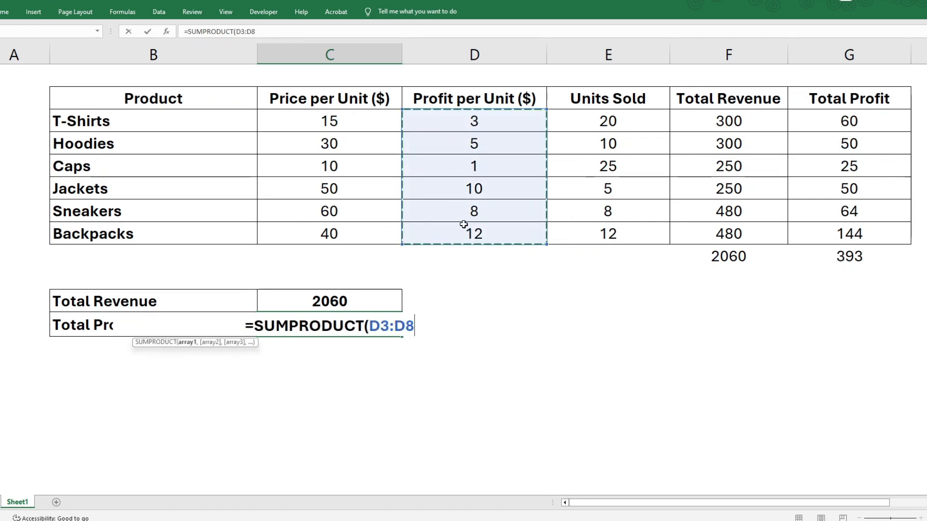
pyautogui.write(',')
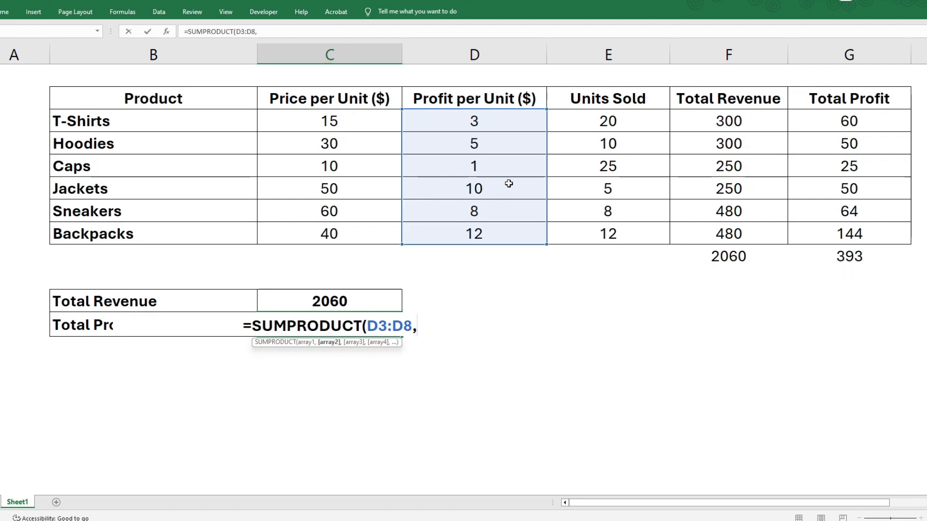
pyautogui.moveTo(594, 118); pyautogui.dragTo(603, 236)
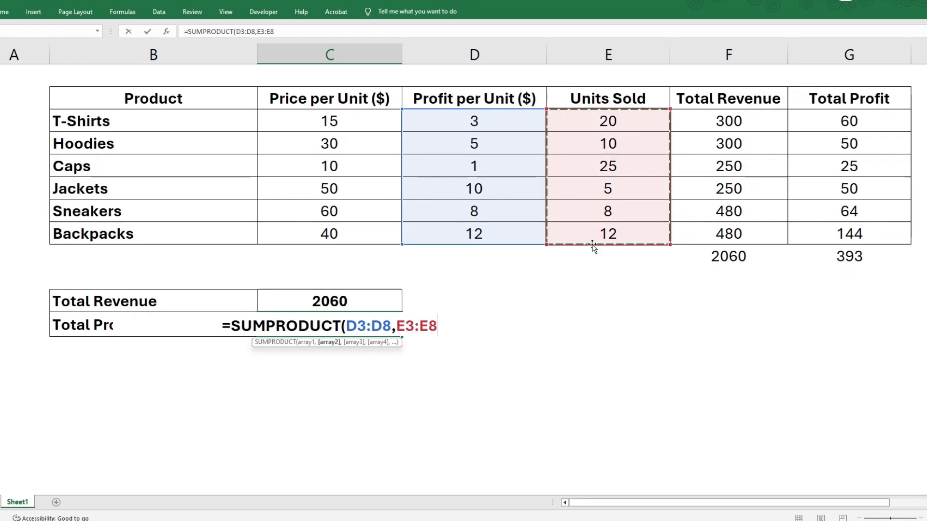
pyautogui.write(')')
pyautogui.press('Return')
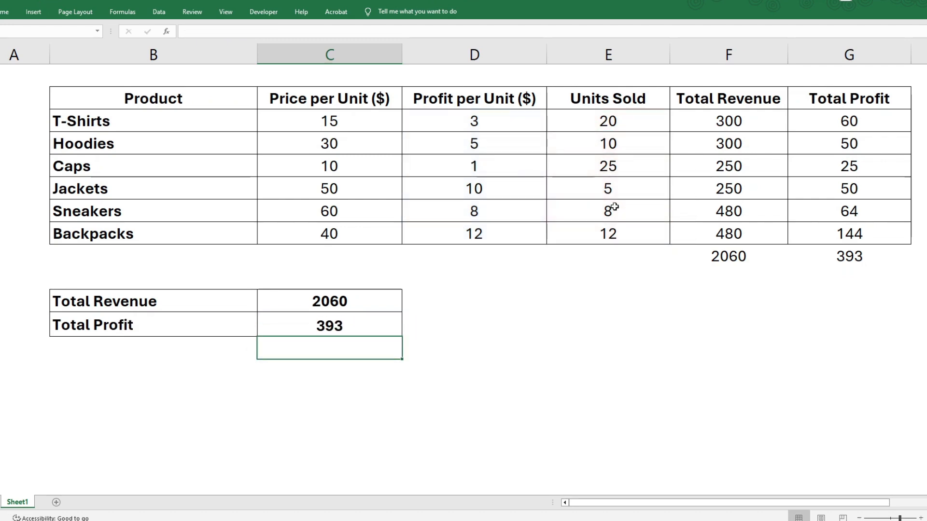
pyautogui.click(365, 328)
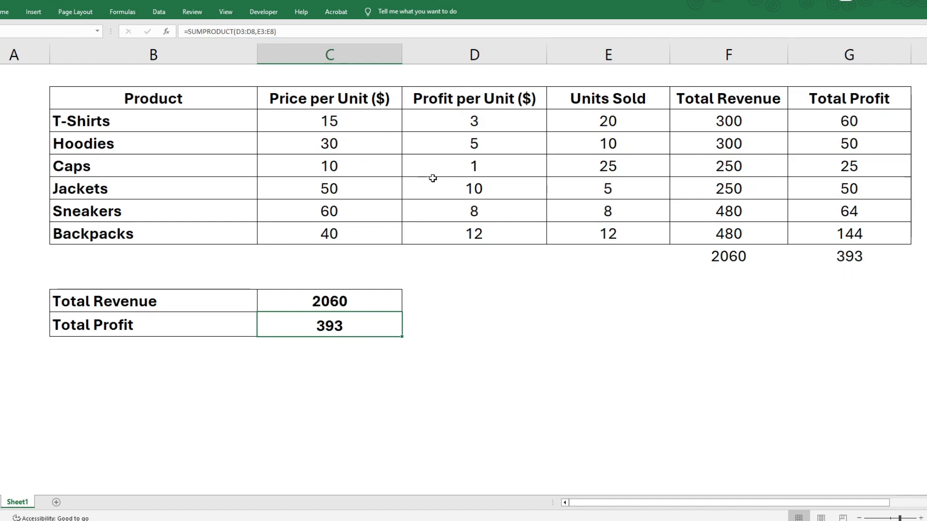
# - Review the summary table's Total Revenue formula and the price per unit and units sold ranges it multiplies
pyautogui.click(336, 305)
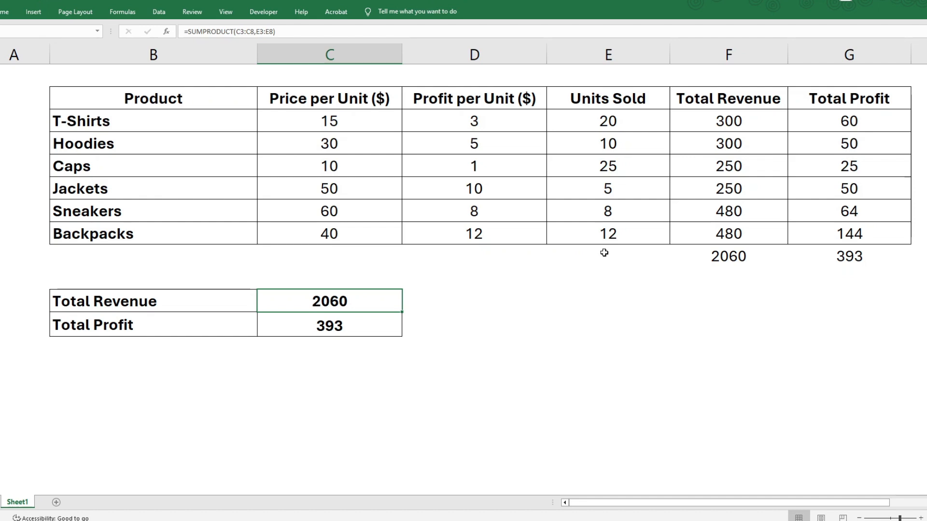
pyautogui.moveTo(339, 127); pyautogui.dragTo(344, 189)
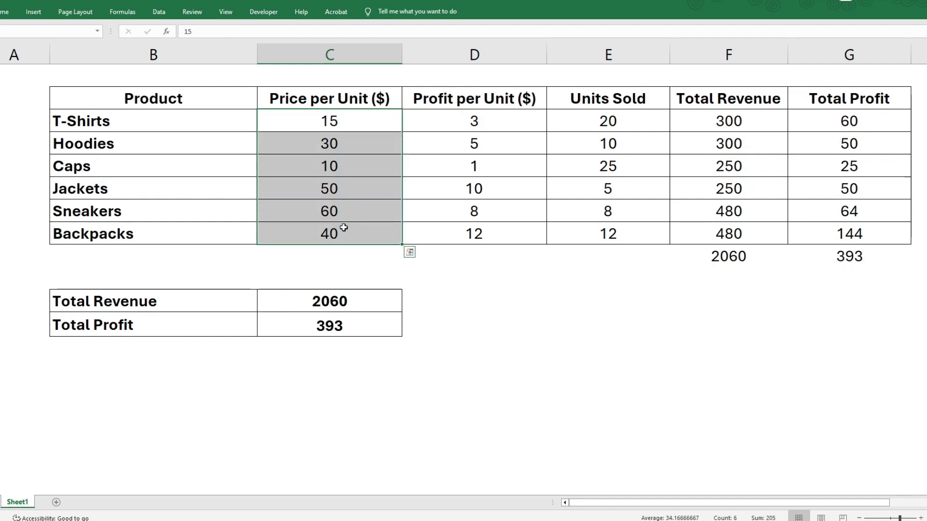
pyautogui.moveTo(614, 116); pyautogui.dragTo(623, 232)
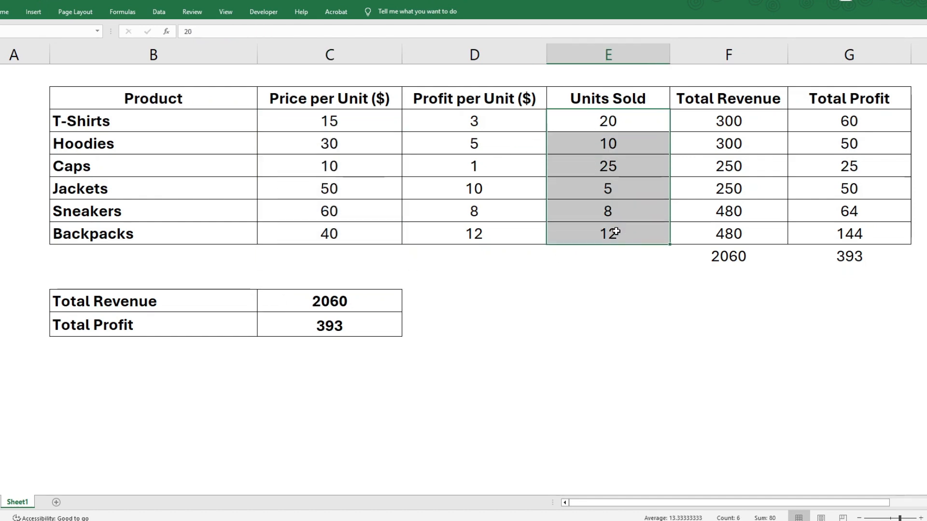
pyautogui.click(587, 300)
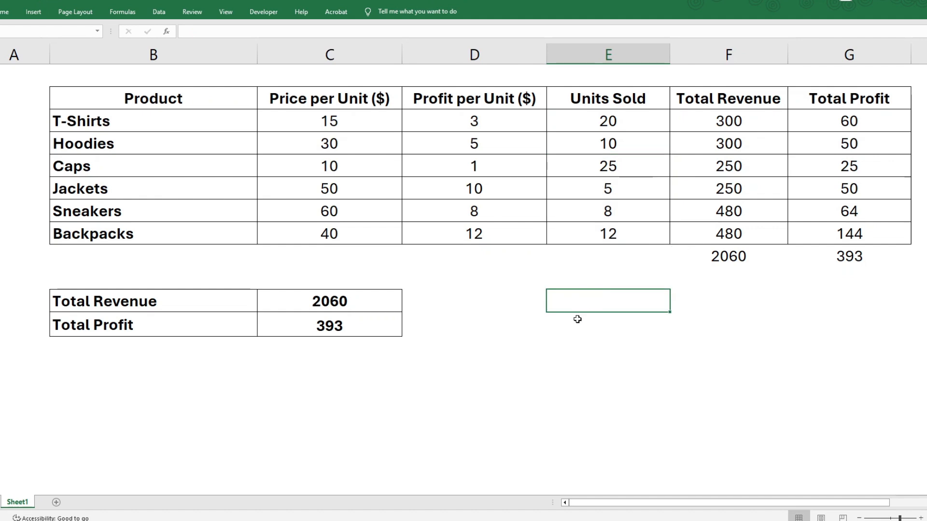